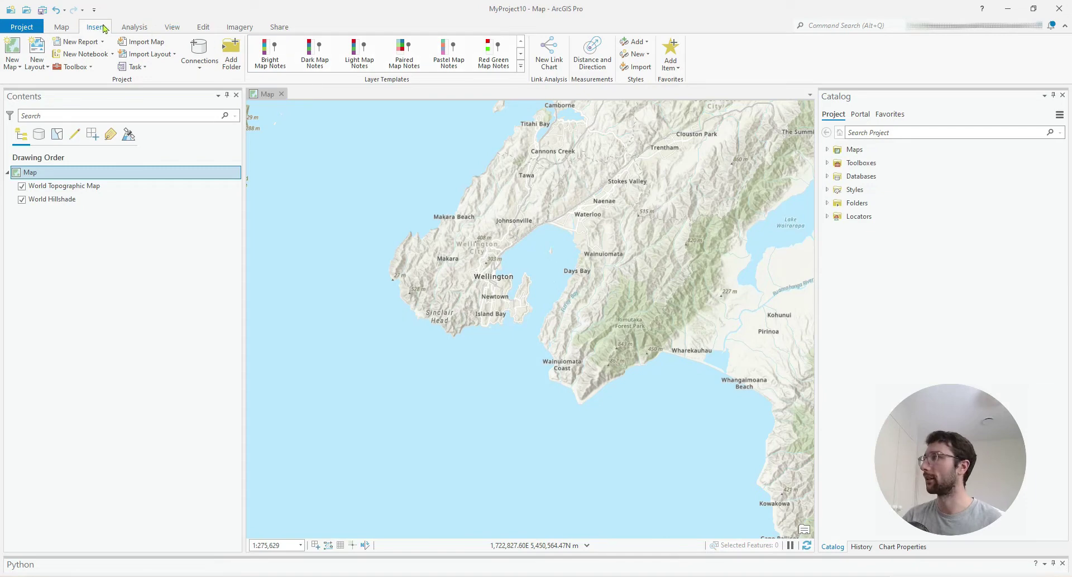
Start a new cloud storage connection from Insert > Connections > Cloud Store.
{"action": "left_click", "coordinate": [210, 70]}
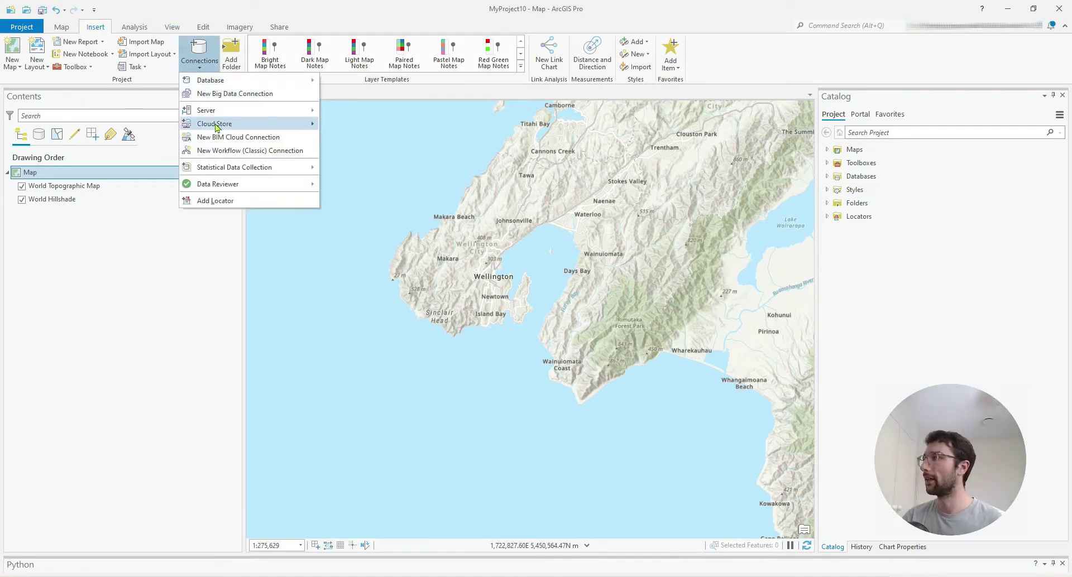
{"action": "mouse_move", "coordinate": [217, 127]}
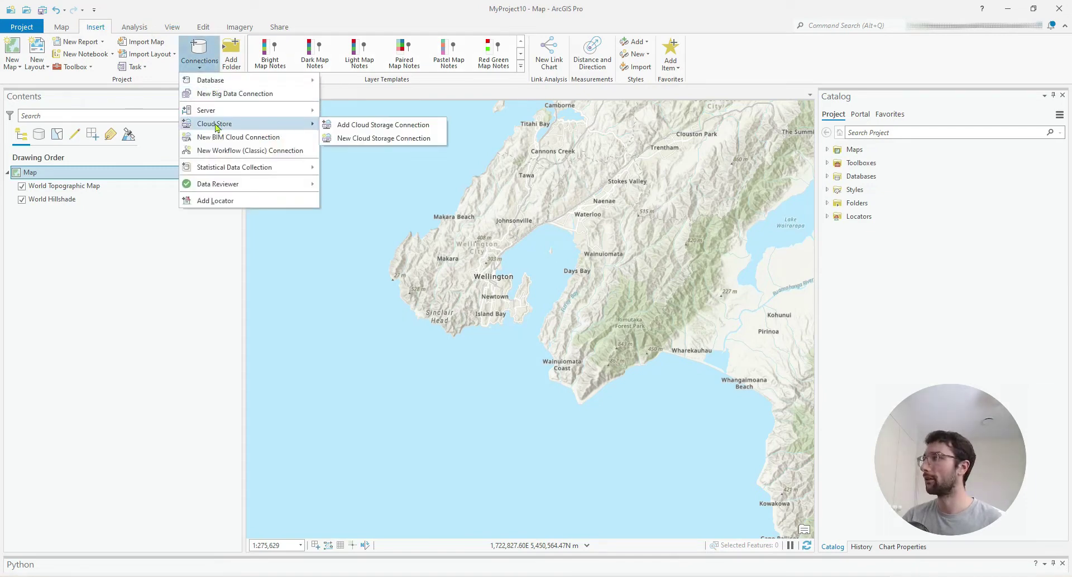
{"action": "left_click", "coordinate": [347, 143]}
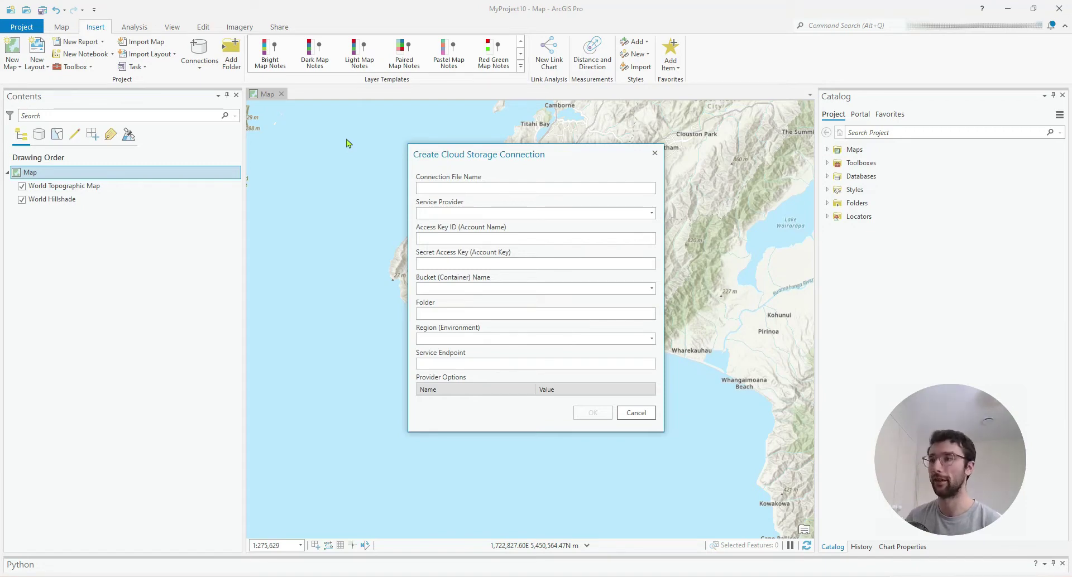
Name the connection AzureConnection and set its service provider to AZURE.
{"action": "left_click", "coordinate": [474, 186]}
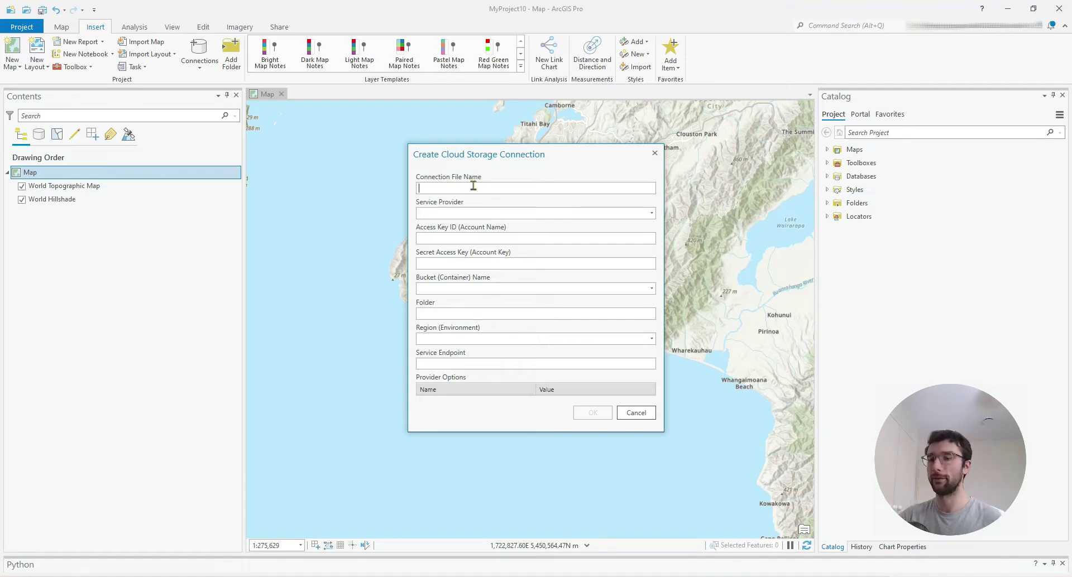
{"action": "type", "text": "AzureConnection"}
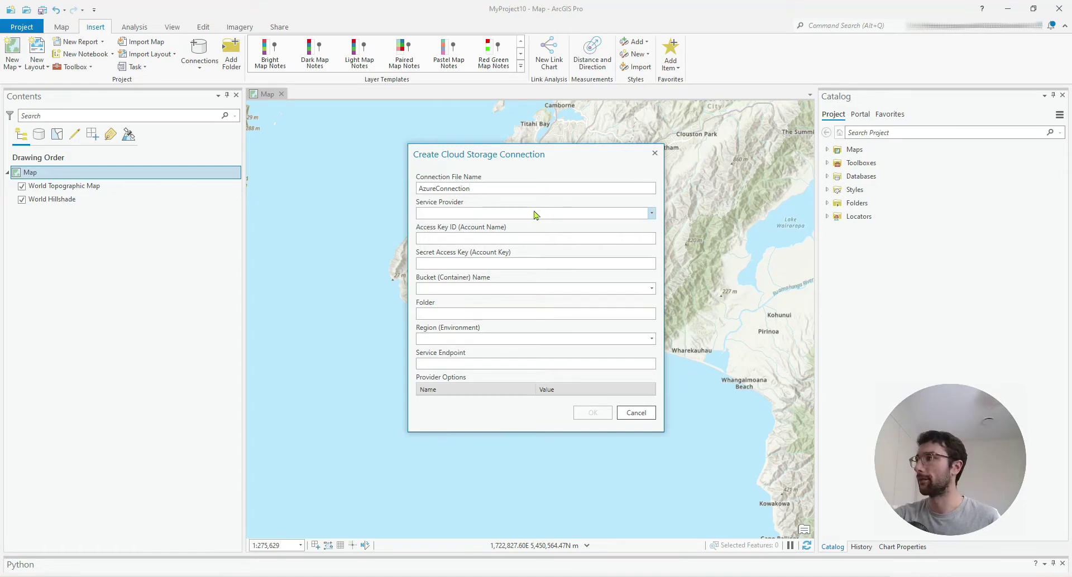
{"action": "left_click", "coordinate": [536, 213]}
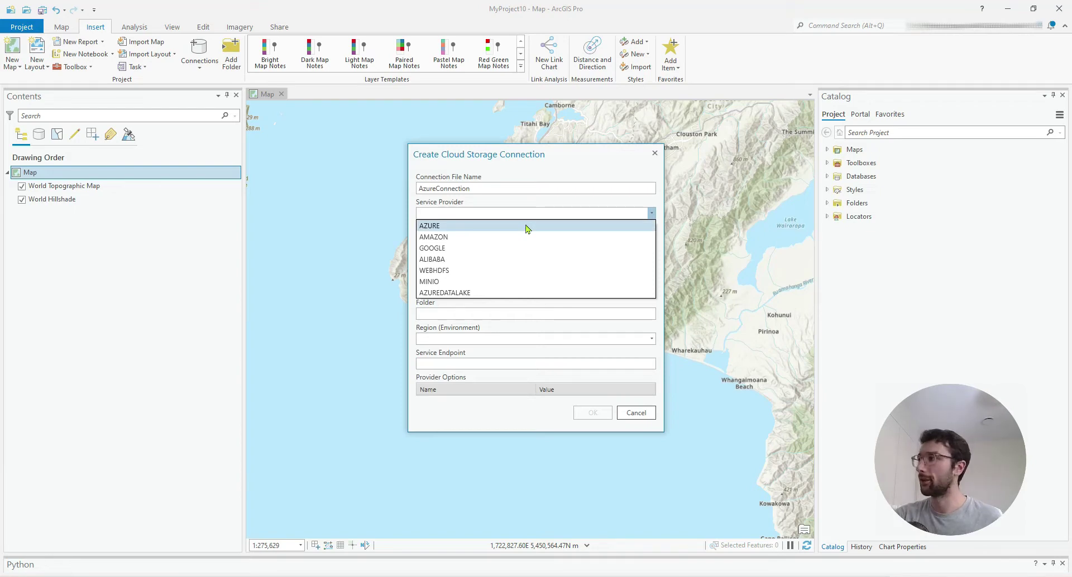
{"action": "left_click", "coordinate": [528, 226]}
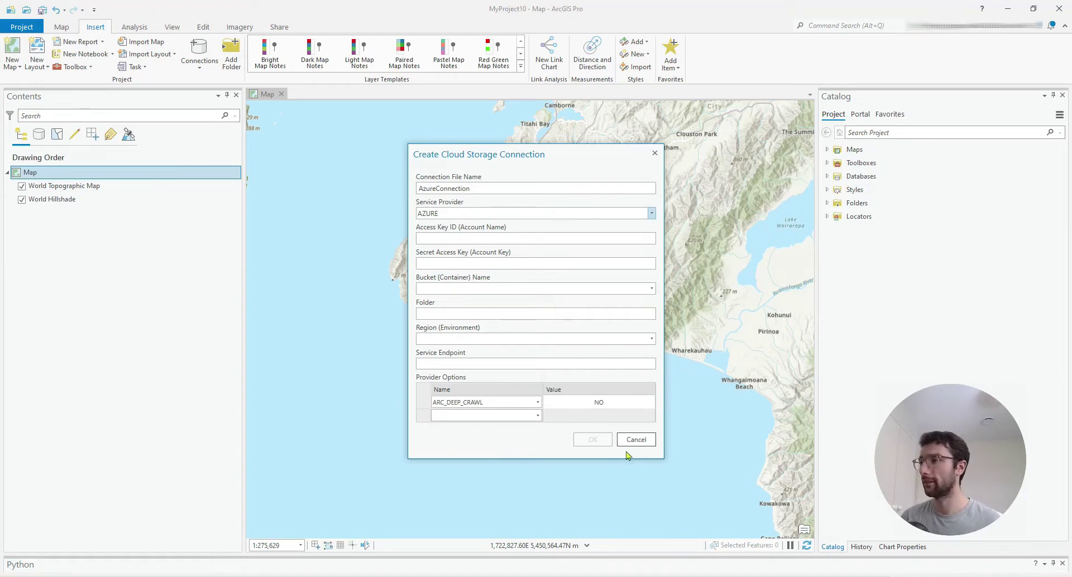
Copy the storage account name from the Azure Access keys page and return to the ArcGIS Pro connection dialog.
{"action": "mouse_move", "coordinate": [622, 576]}
{"action": "left_click", "coordinate": [625, 553]}
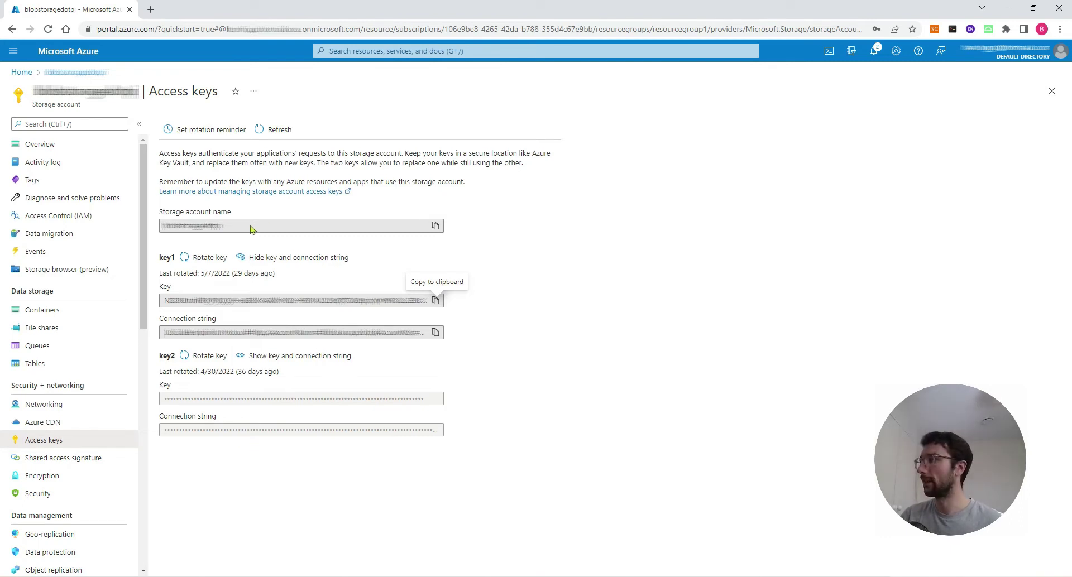
{"action": "left_click", "coordinate": [437, 227]}
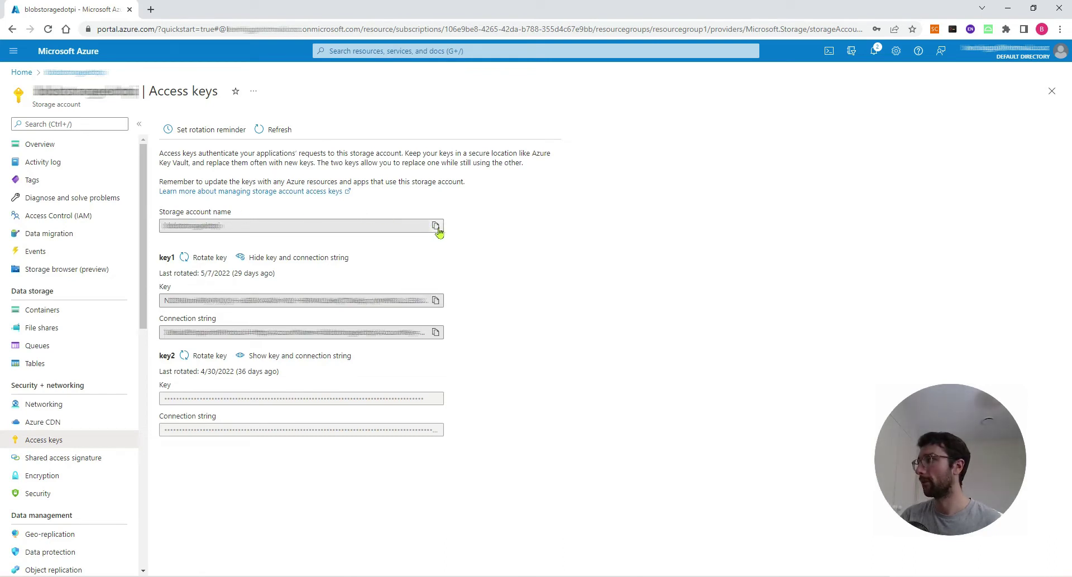
{"action": "double_click", "coordinate": [192, 227]}
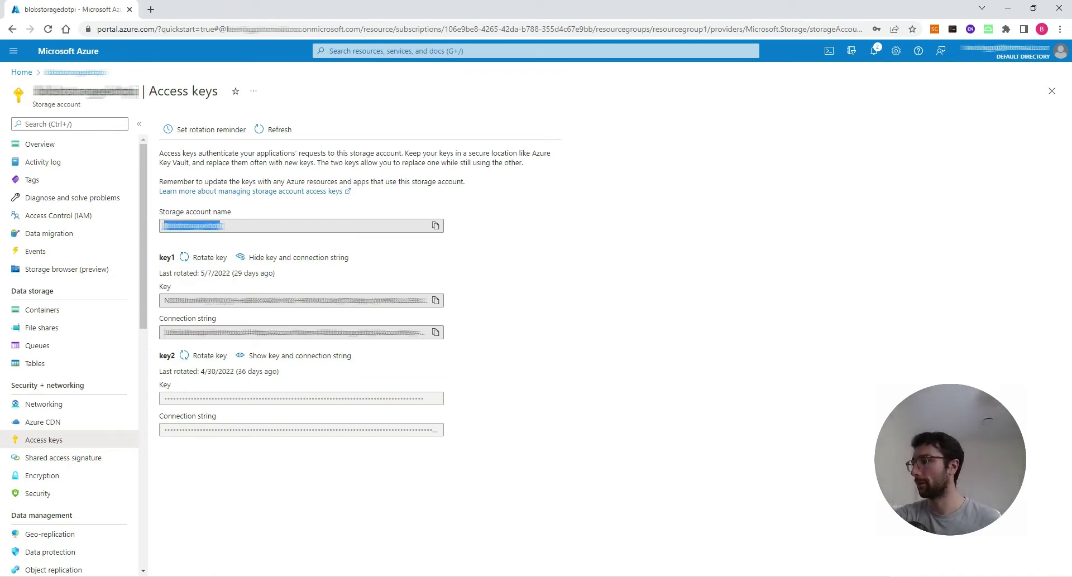
{"action": "left_click", "coordinate": [558, 575]}
{"action": "left_click", "coordinate": [587, 528]}
Paste the storage account name into Access Key ID, then bring back the Azure access keys page.
{"action": "left_click", "coordinate": [497, 239]}
{"action": "key", "text": "ctrl+v"}
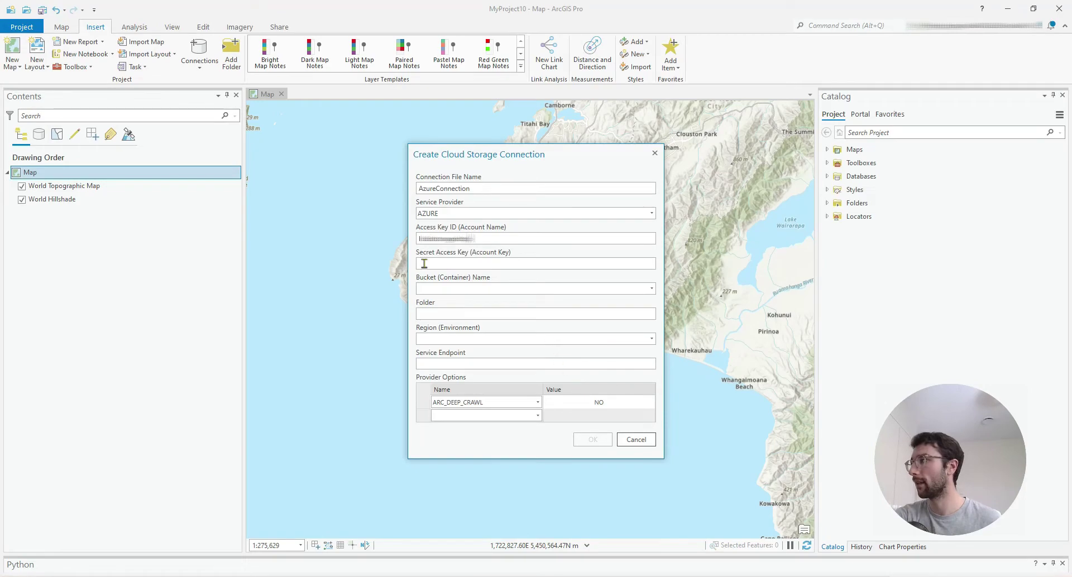
{"action": "mouse_move", "coordinate": [575, 575]}
{"action": "left_click", "coordinate": [586, 516]}
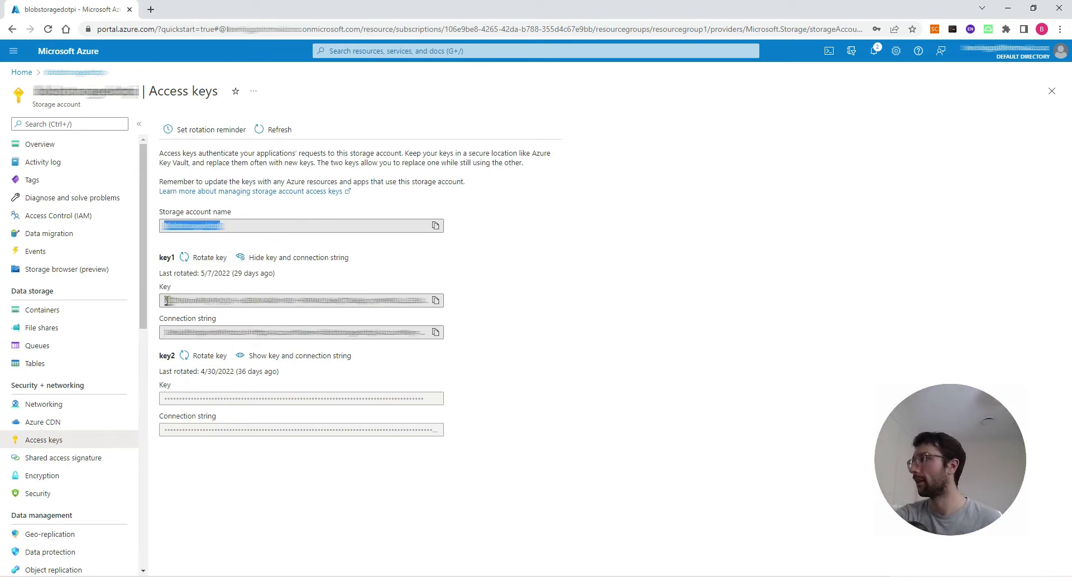
Copy key1's access key in Azure, then focus the Secret Access Key field in ArcGIS Pro.
{"action": "left_click", "coordinate": [191, 303]}
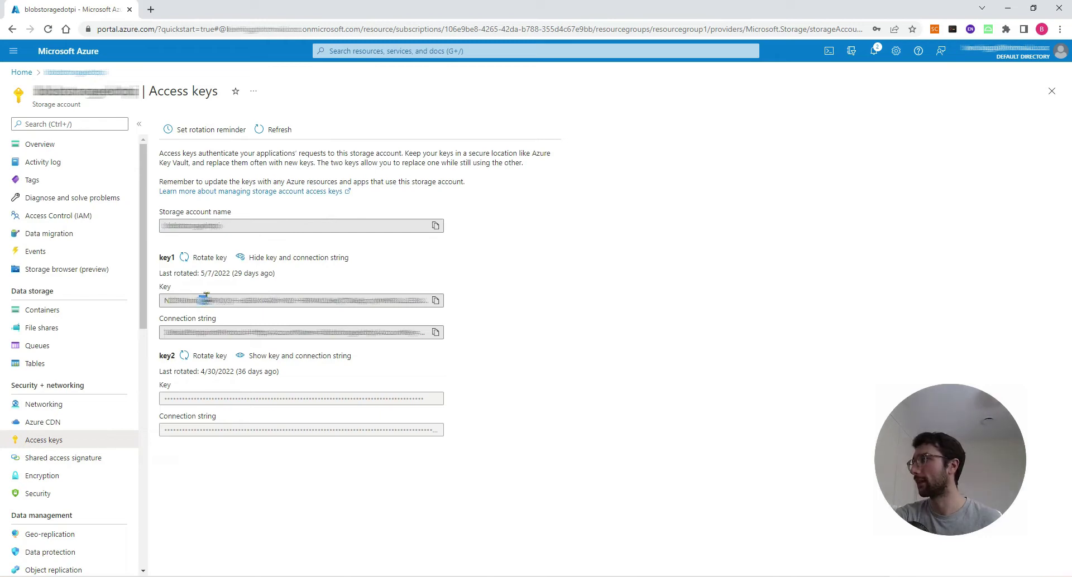
{"action": "key", "text": "ctrl+a"}
{"action": "left_click", "coordinate": [224, 301]}
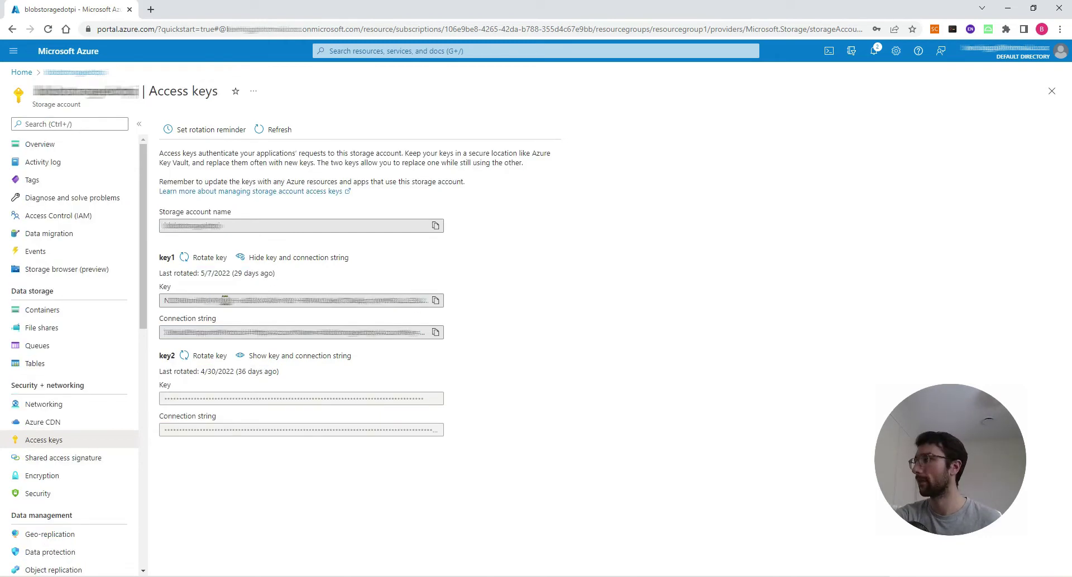
{"action": "left_click", "coordinate": [436, 301]}
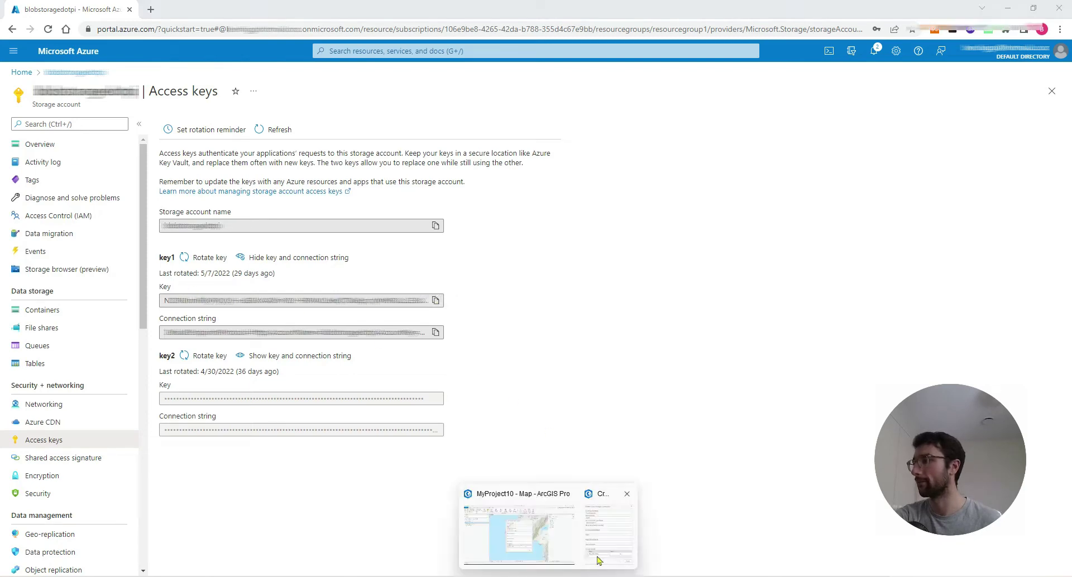
{"action": "left_click", "coordinate": [525, 519]}
{"action": "left_click", "coordinate": [470, 260]}
Paste the account key as Secret Access Key, choose container2, and create the connection.
{"action": "key", "text": "ctrl+v"}
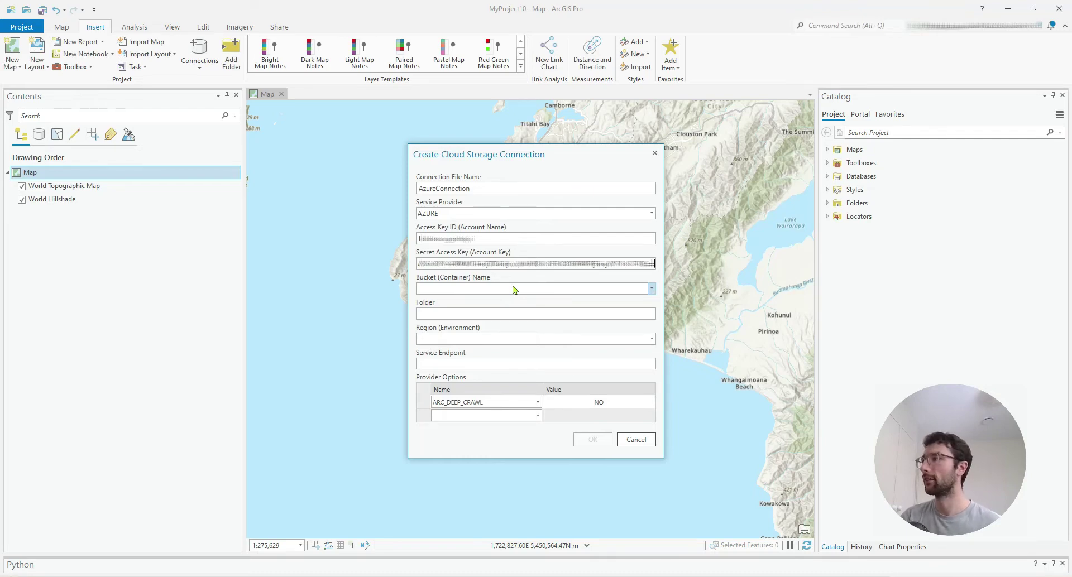
{"action": "left_click", "coordinate": [651, 290]}
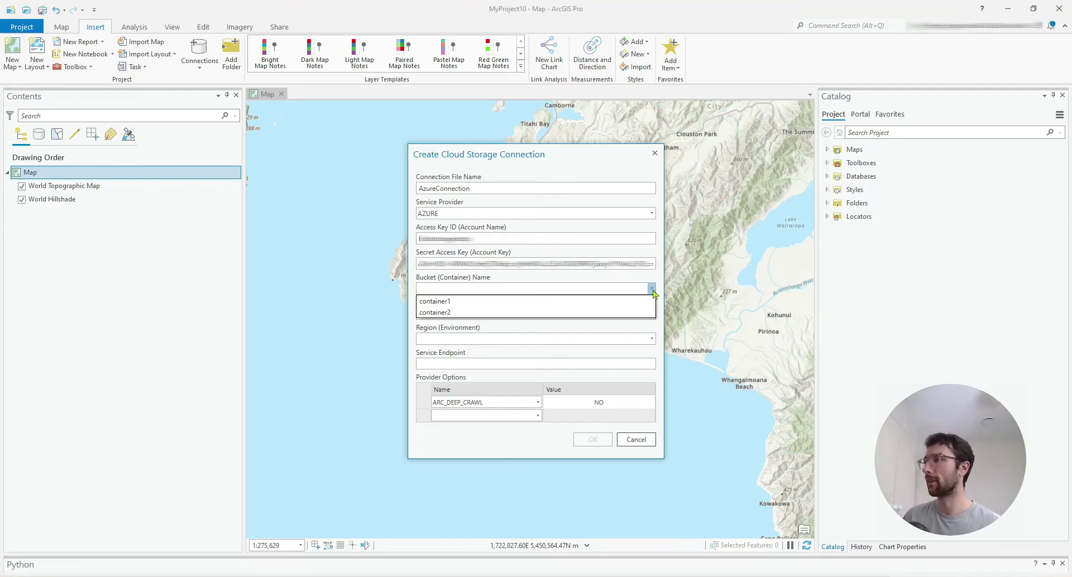
{"action": "left_click", "coordinate": [576, 313]}
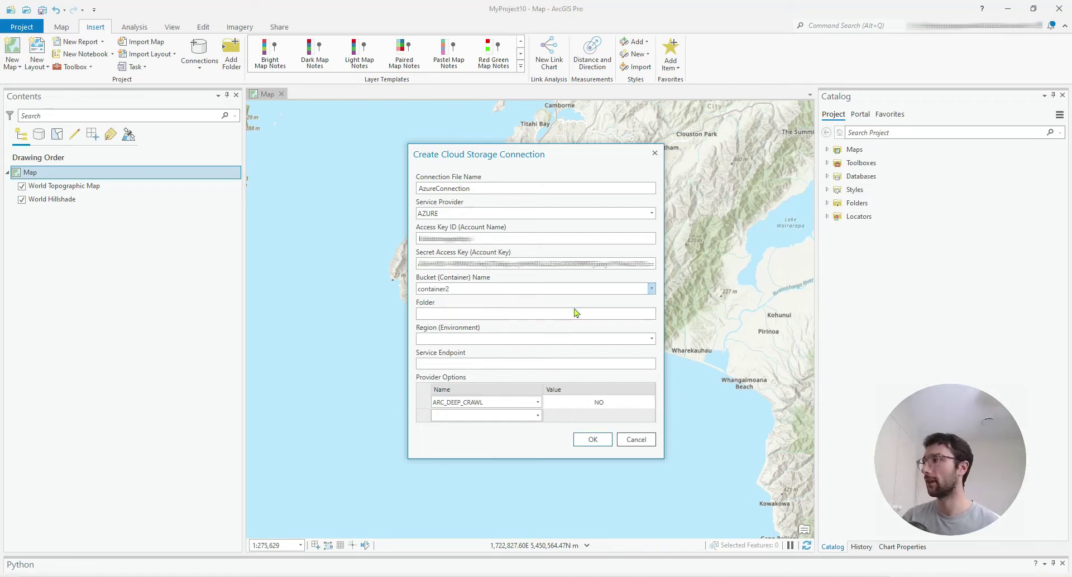
{"action": "left_click", "coordinate": [587, 440]}
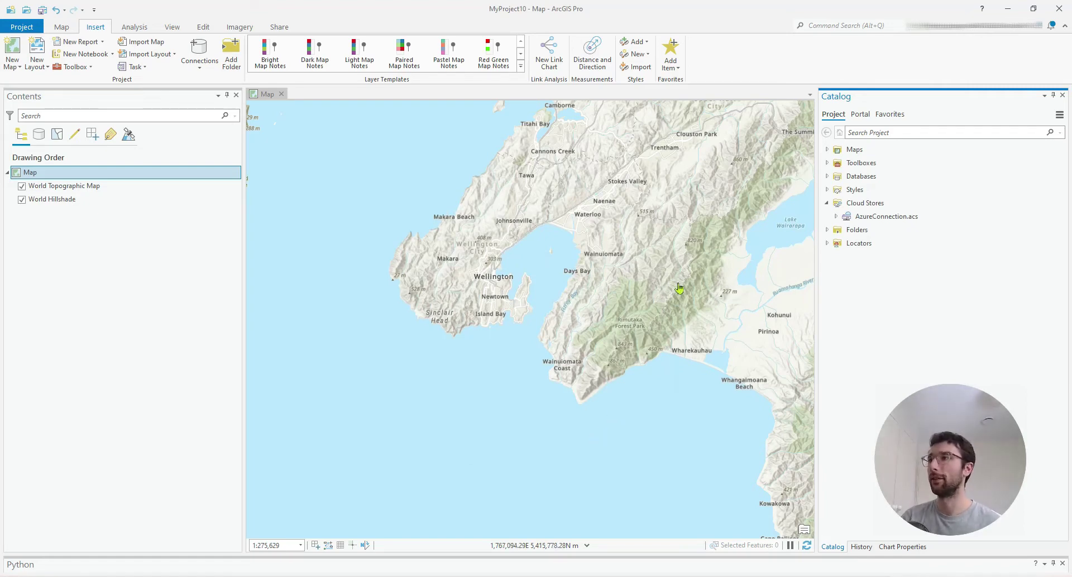
Expand Cloud Stores > AzureConnection.acs in the Catalog to reveal hydro_map1.tif.
{"action": "left_click", "coordinate": [887, 217]}
{"action": "mouse_move", "coordinate": [898, 219]}
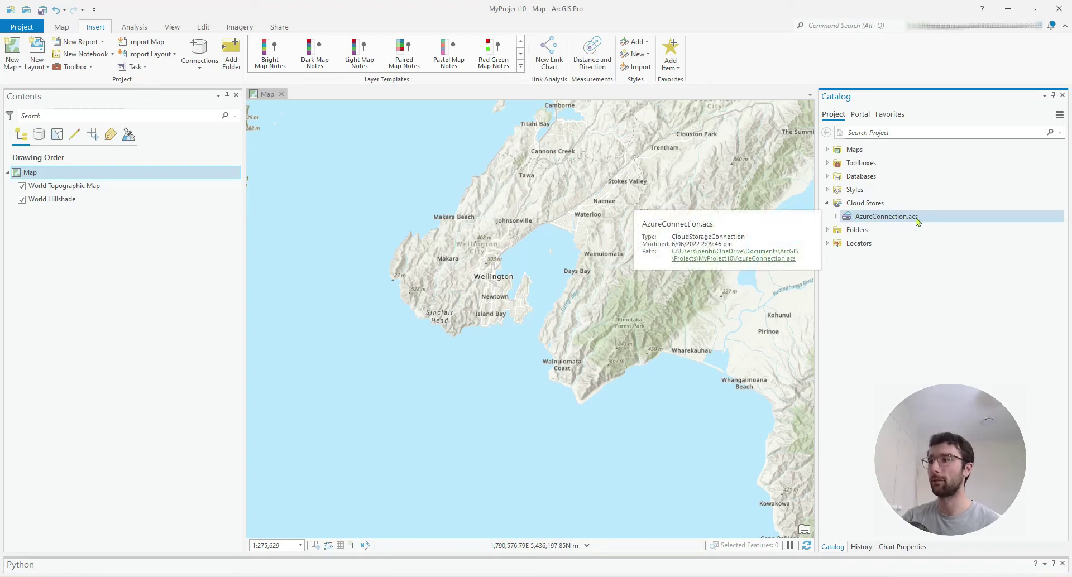
{"action": "left_click", "coordinate": [860, 206]}
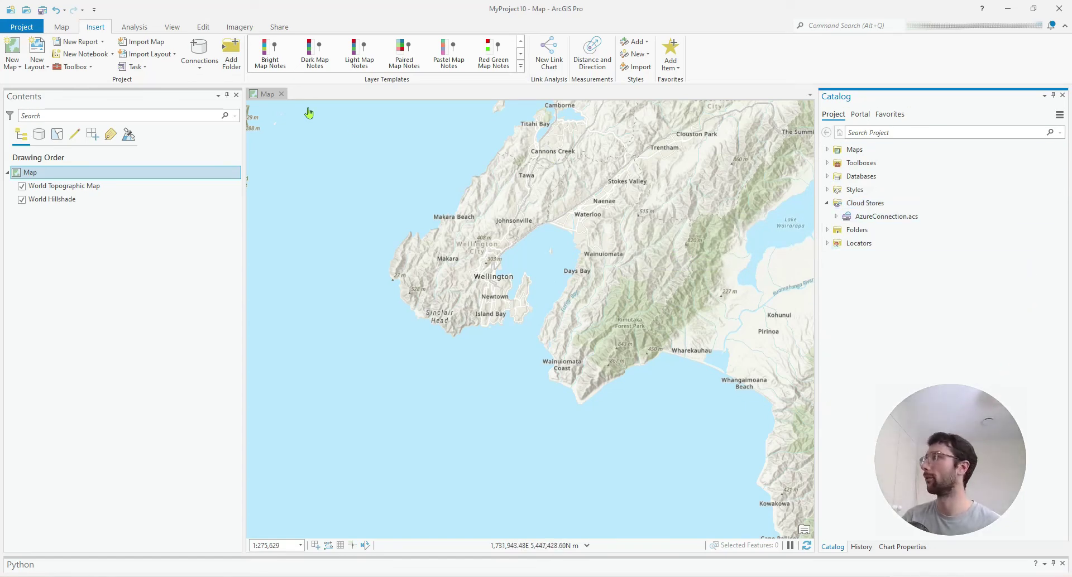
{"action": "left_click", "coordinate": [170, 28]}
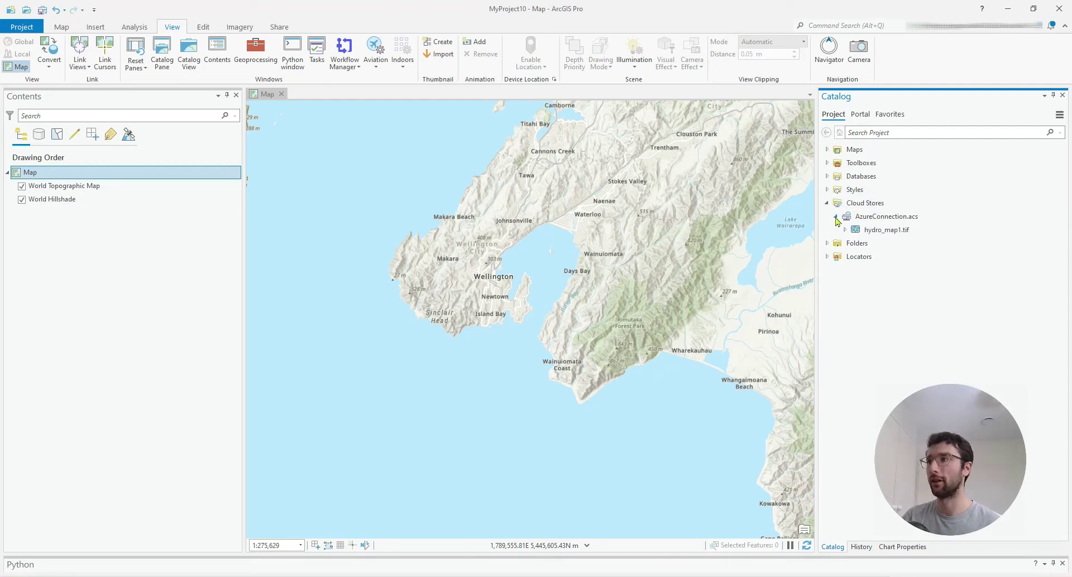
{"action": "mouse_move", "coordinate": [905, 238]}
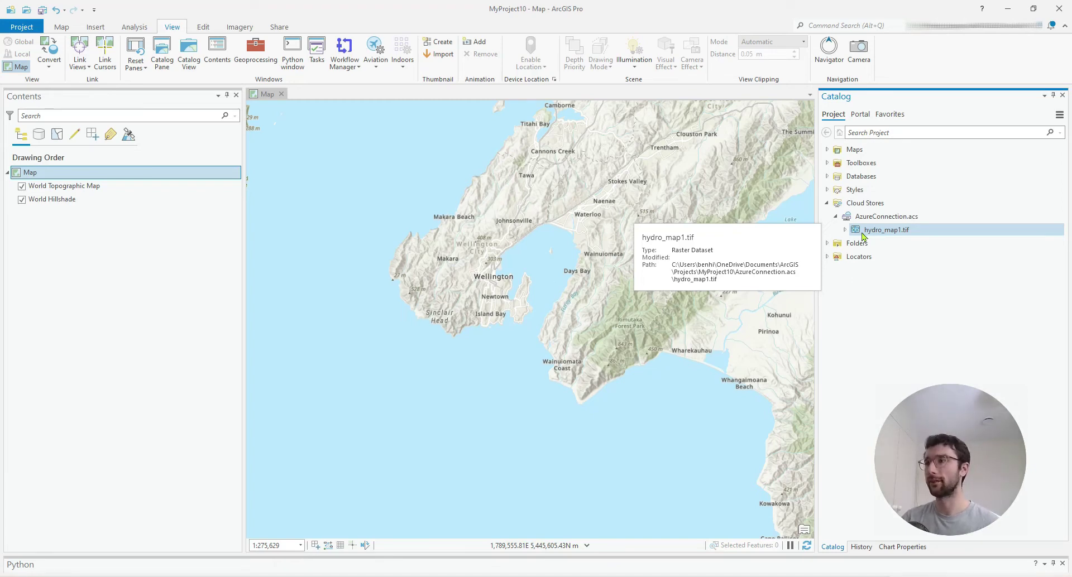
Drag hydro_map1.tif onto the map and build its pyramids and statistics.
{"action": "left_click", "coordinate": [900, 230]}
{"action": "left_click_drag", "start_coordinate": [899, 230], "coordinate": [553, 291]}
{"action": "left_click_drag", "start_coordinate": [497, 171], "coordinate": [549, 166]}
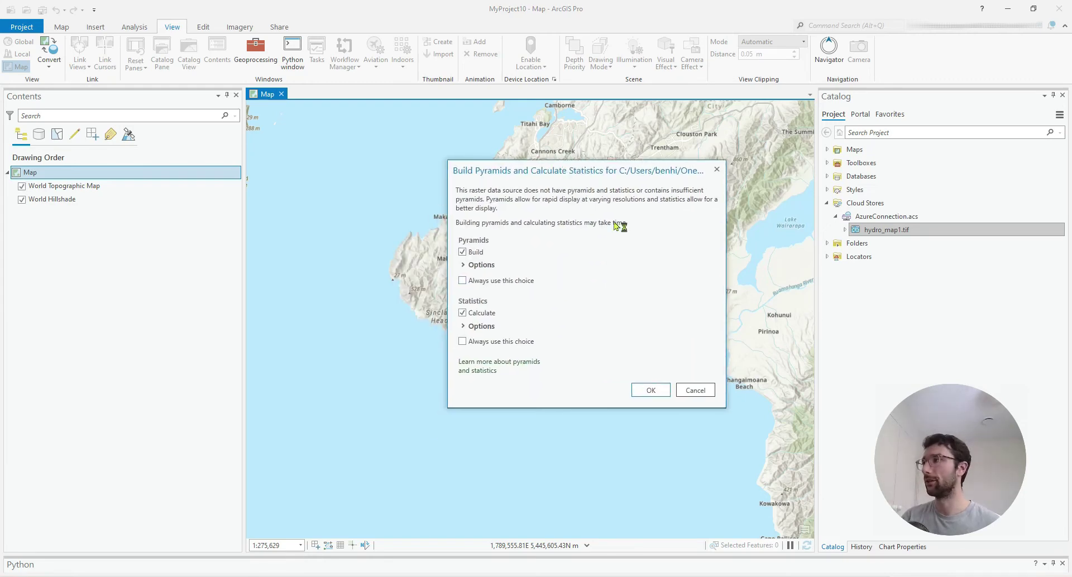
{"action": "left_click", "coordinate": [648, 392]}
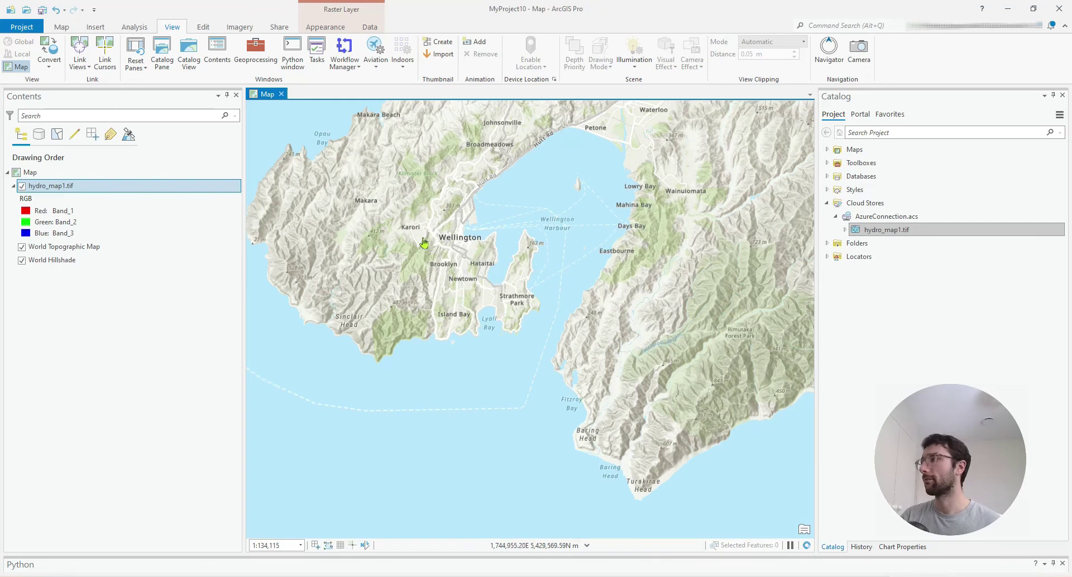
Pan and zoom the map to inspect the chart over Wellington Harbour.
{"action": "left_click_drag", "start_coordinate": [401, 216], "coordinate": [430, 266]}
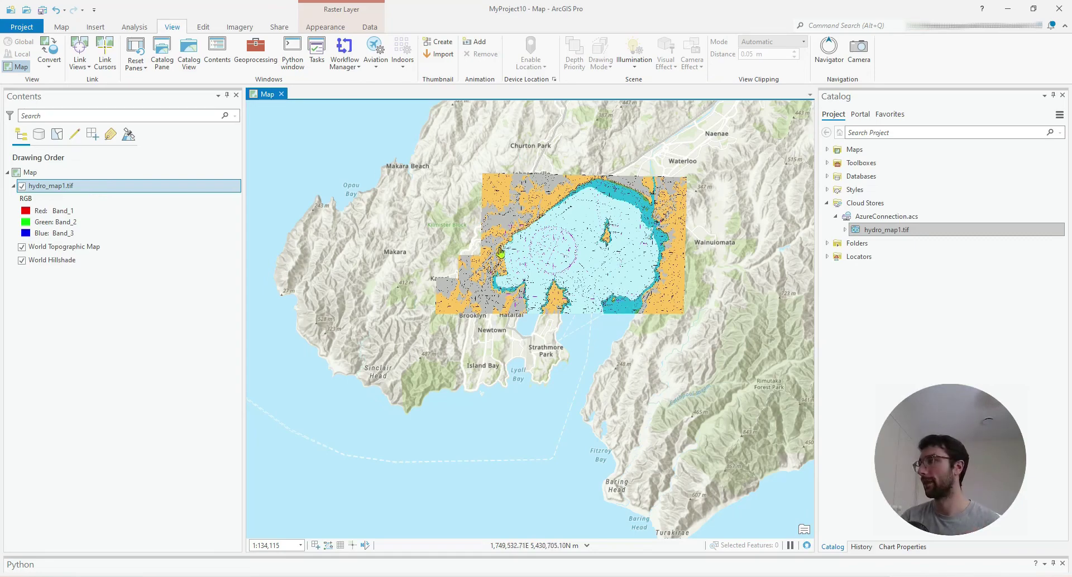
{"action": "scroll", "coordinate": [502, 264], "scroll_direction": "up", "scroll_amount": 3}
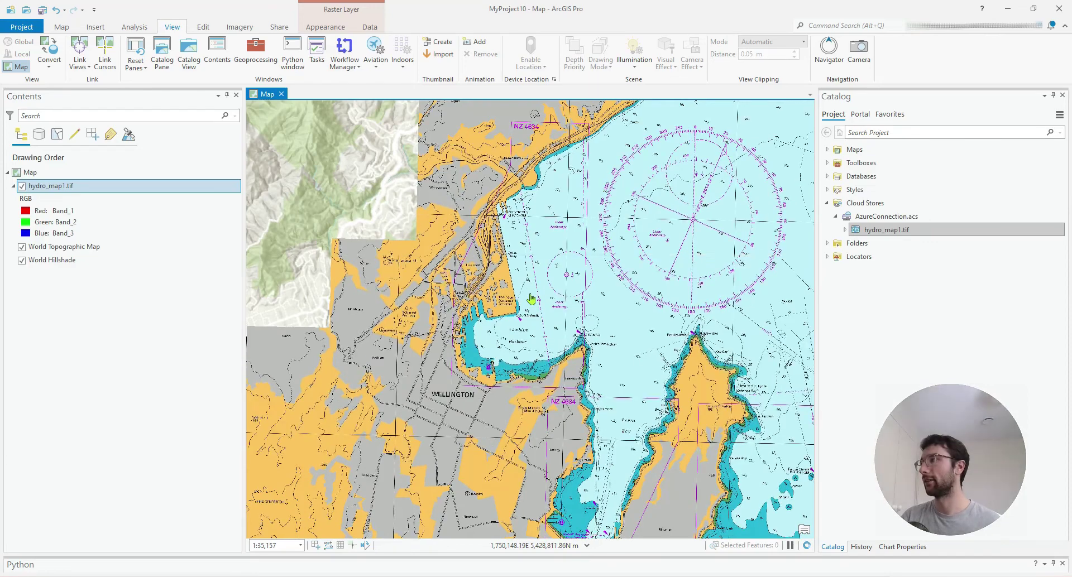
{"action": "scroll", "coordinate": [531, 301], "scroll_direction": "up", "scroll_amount": 2}
{"action": "scroll", "coordinate": [531, 302], "scroll_direction": "up", "scroll_amount": 3}
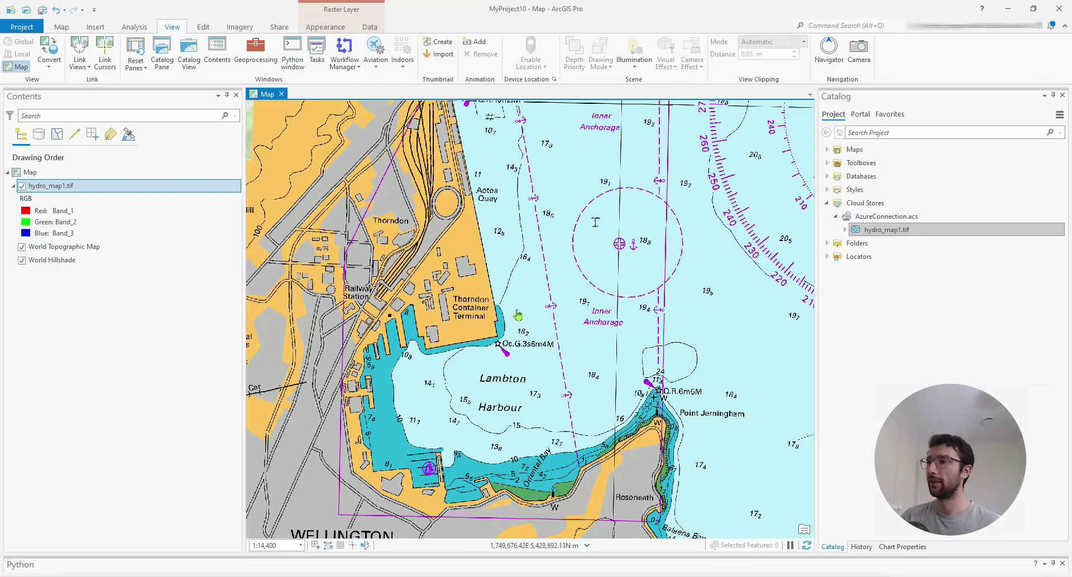
{"action": "scroll", "coordinate": [463, 313], "scroll_direction": "down", "scroll_amount": 5}
{"action": "scroll", "coordinate": [519, 314], "scroll_direction": "down", "scroll_amount": 3}
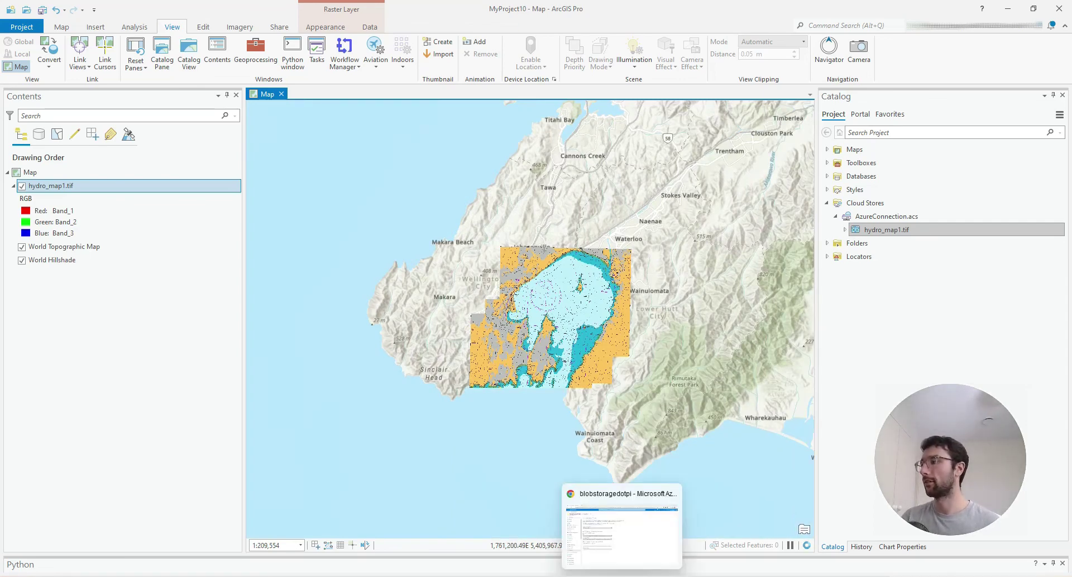
Open container2 in the Azure storage account and start an upload.
{"action": "left_click", "coordinate": [621, 575]}
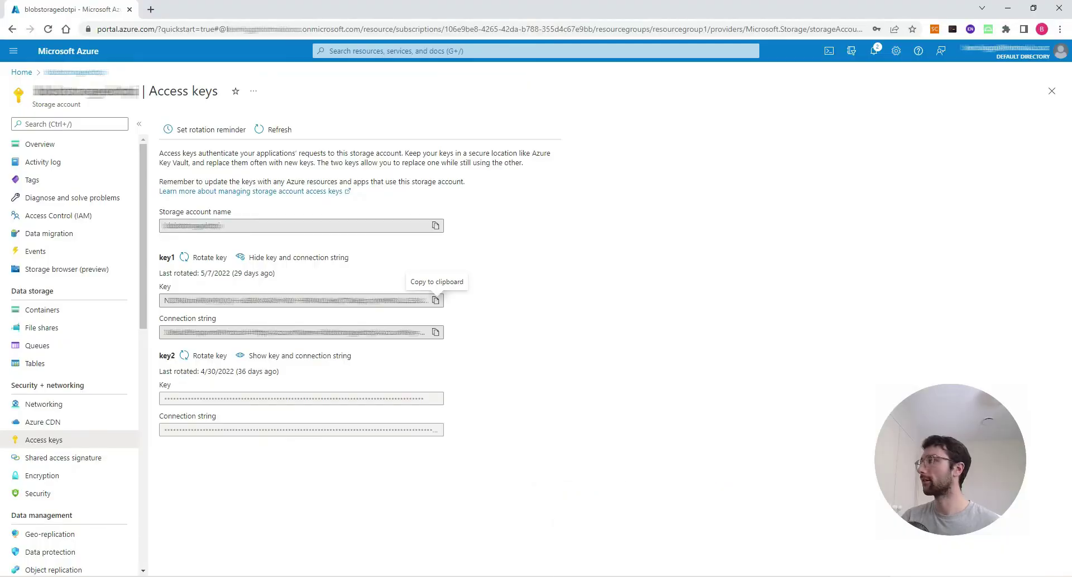
{"action": "left_click", "coordinate": [68, 315]}
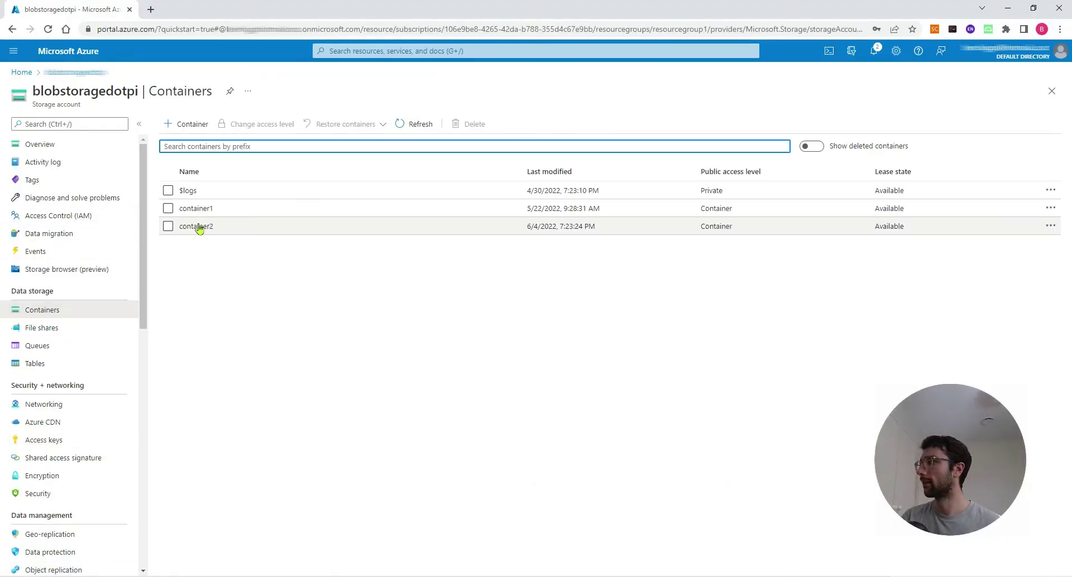
{"action": "left_click", "coordinate": [196, 226]}
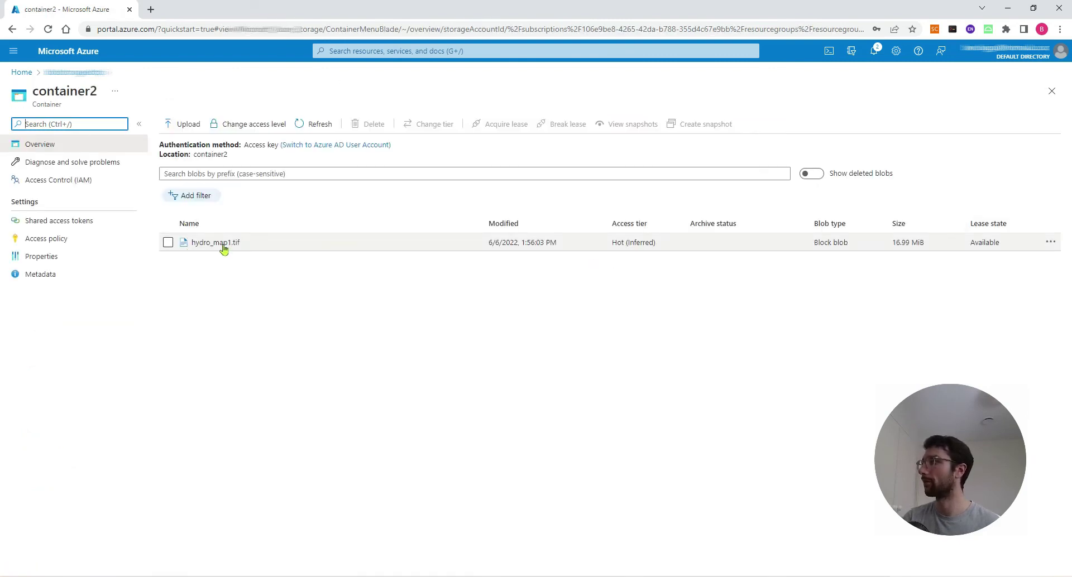
{"action": "left_click", "coordinate": [178, 124]}
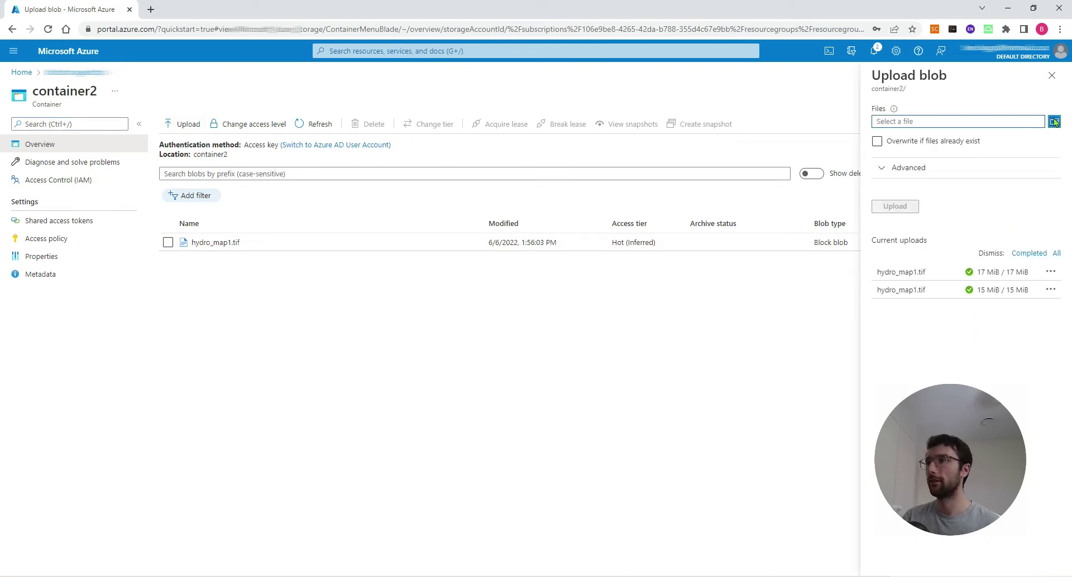
Upload Cook_Straight\hydro_map1.tif with overwrite enabled, then return to ArcGIS Pro.
{"action": "left_click", "coordinate": [1054, 122]}
{"action": "left_click_drag", "start_coordinate": [366, 17], "coordinate": [487, 63]}
{"action": "left_click", "coordinate": [450, 76]}
{"action": "double_click", "coordinate": [363, 135]}
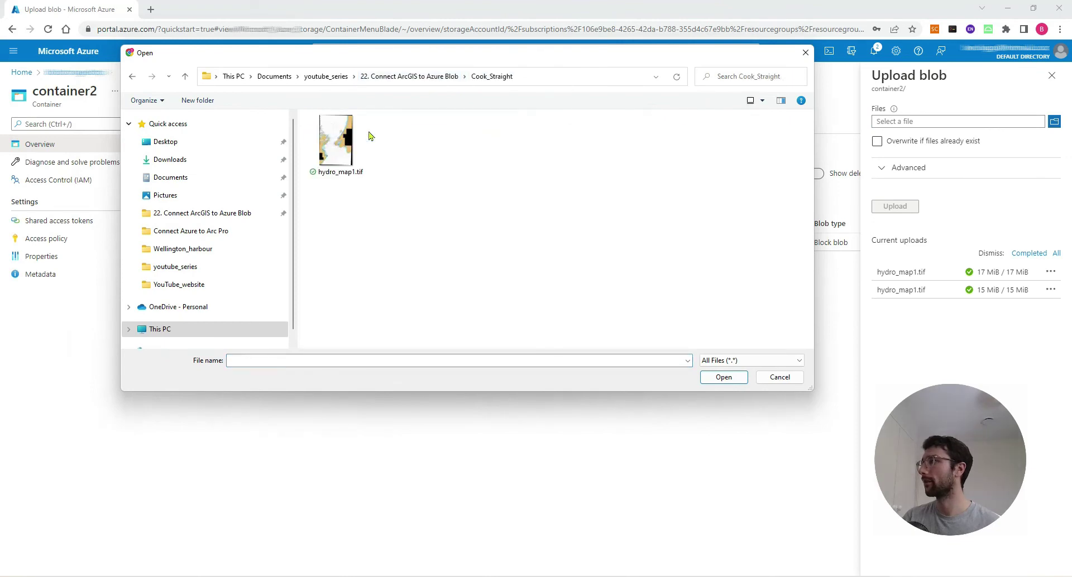
{"action": "left_click", "coordinate": [358, 146]}
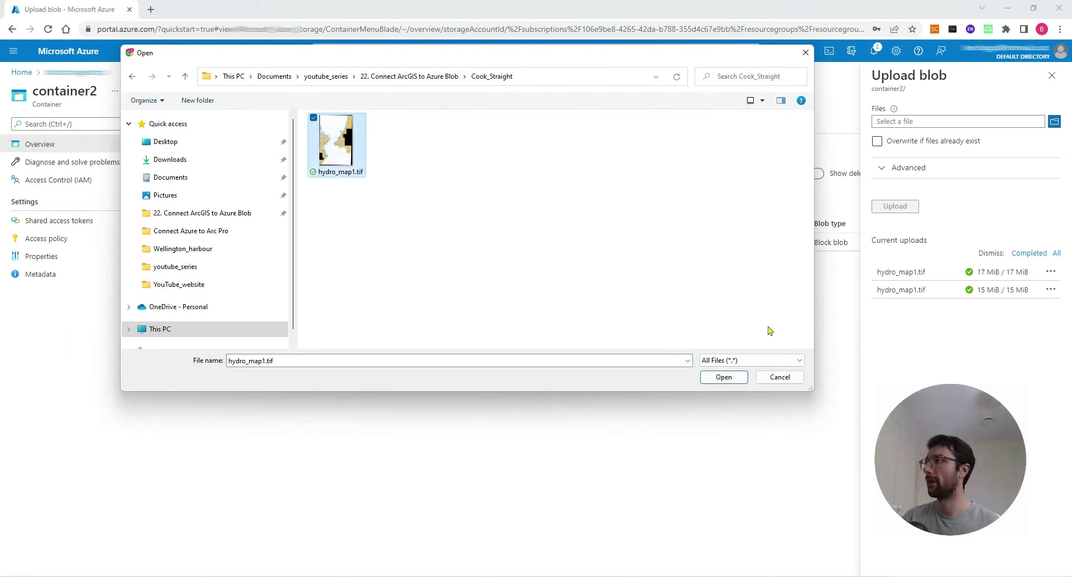
{"action": "left_click", "coordinate": [727, 380]}
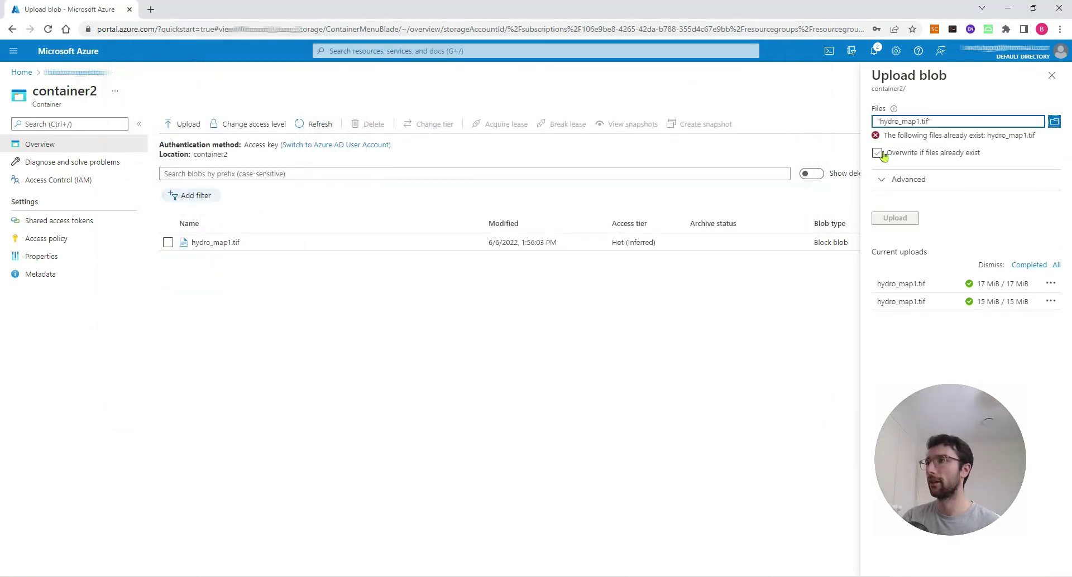
{"action": "left_click", "coordinate": [877, 141]}
{"action": "left_click", "coordinate": [897, 207]}
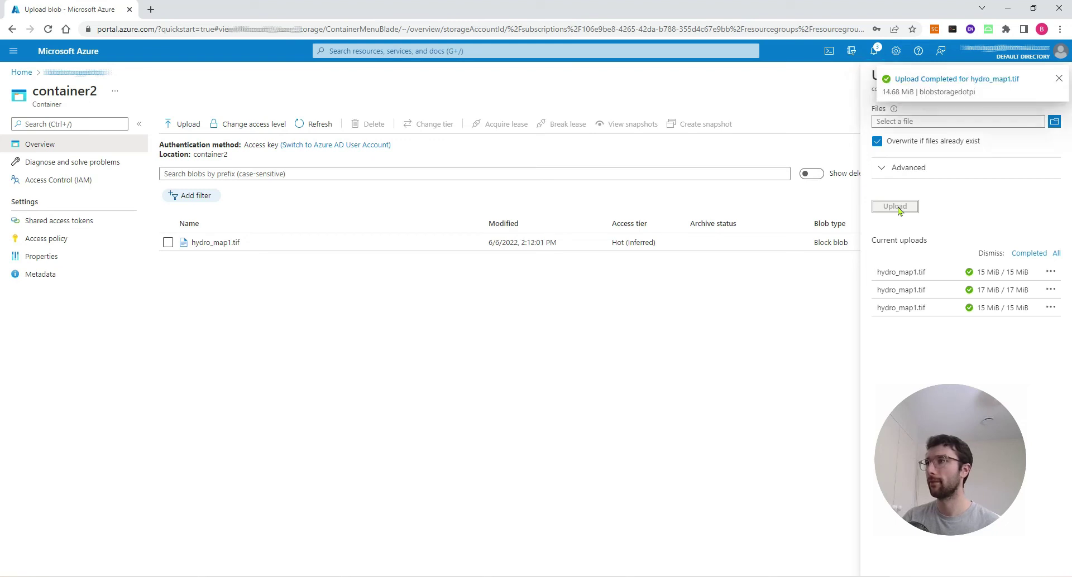
{"action": "left_click", "coordinate": [1010, 8]}
Refresh AzureConnection.acs in the Catalog and zoom out to view the updated hydro_map1.tif across Cook Strait.
{"action": "left_click_drag", "start_coordinate": [683, 239], "coordinate": [684, 211]}
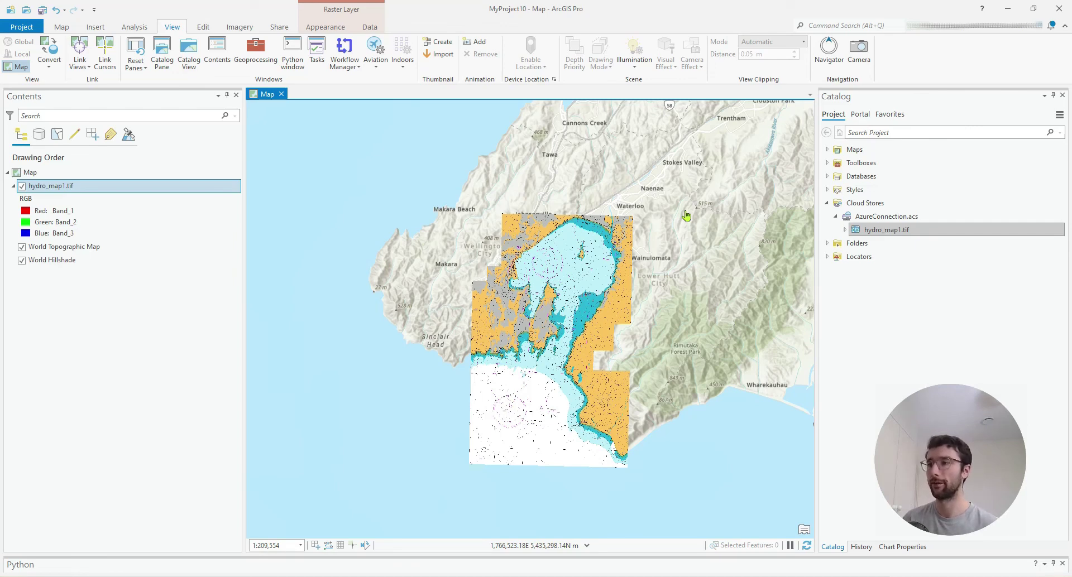
{"action": "scroll", "coordinate": [615, 251], "scroll_direction": "down", "scroll_amount": 3}
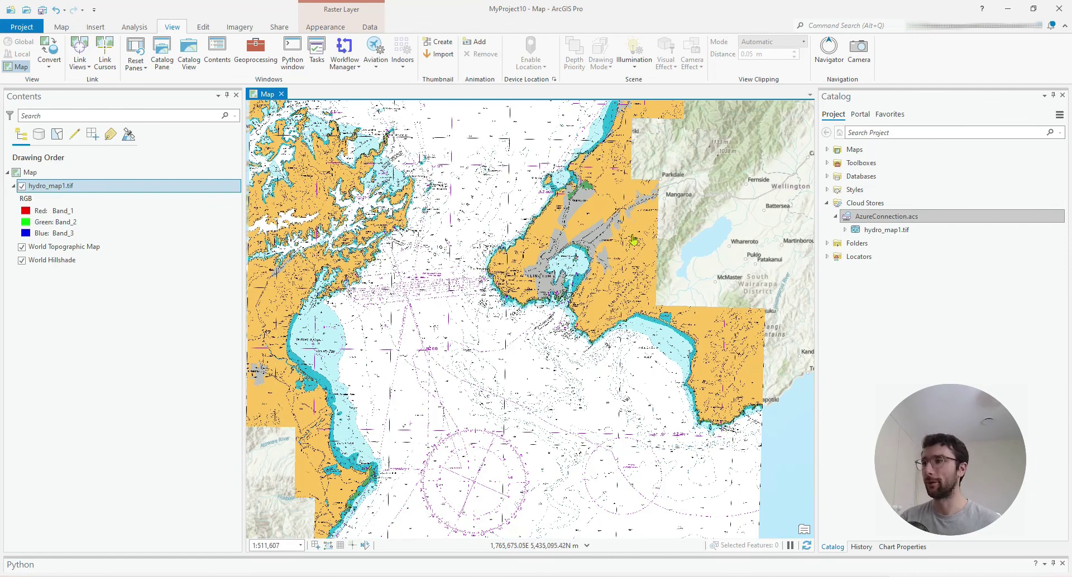
{"action": "left_click", "coordinate": [867, 215]}
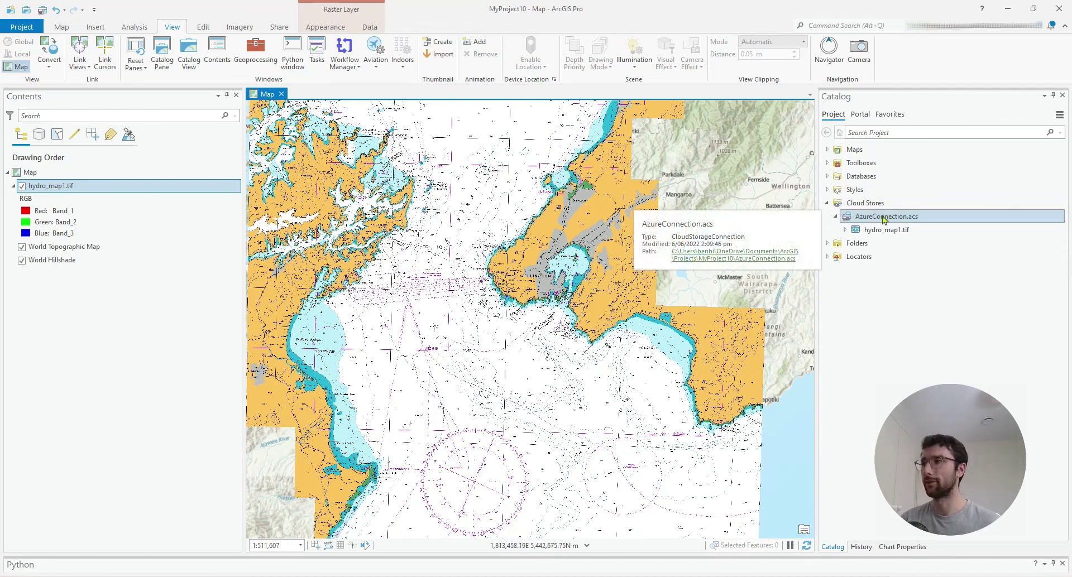
{"action": "right_click", "coordinate": [884, 218]}
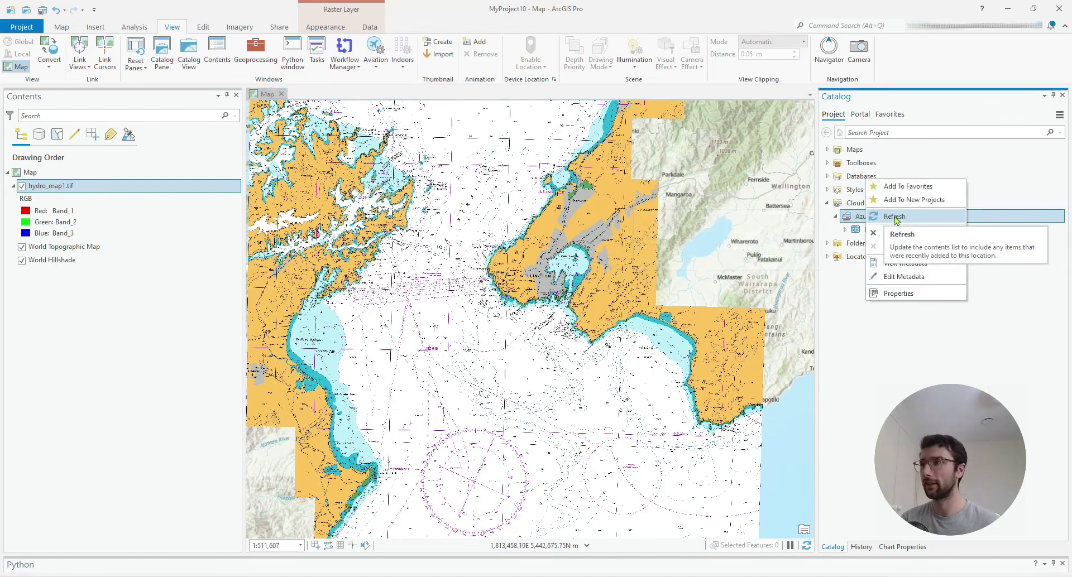
{"action": "left_click", "coordinate": [894, 218]}
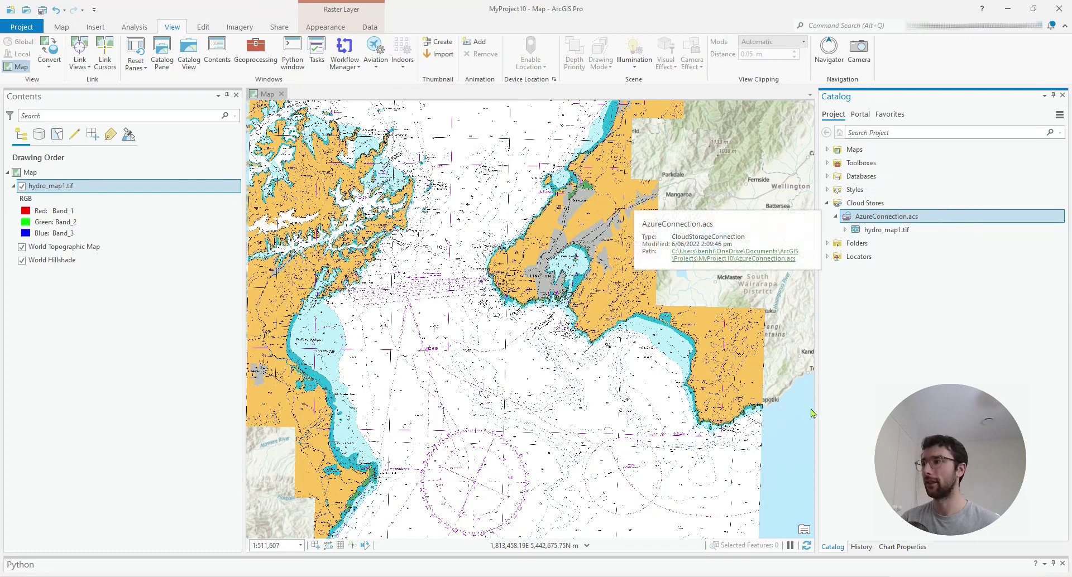
{"action": "left_click", "coordinate": [808, 547]}
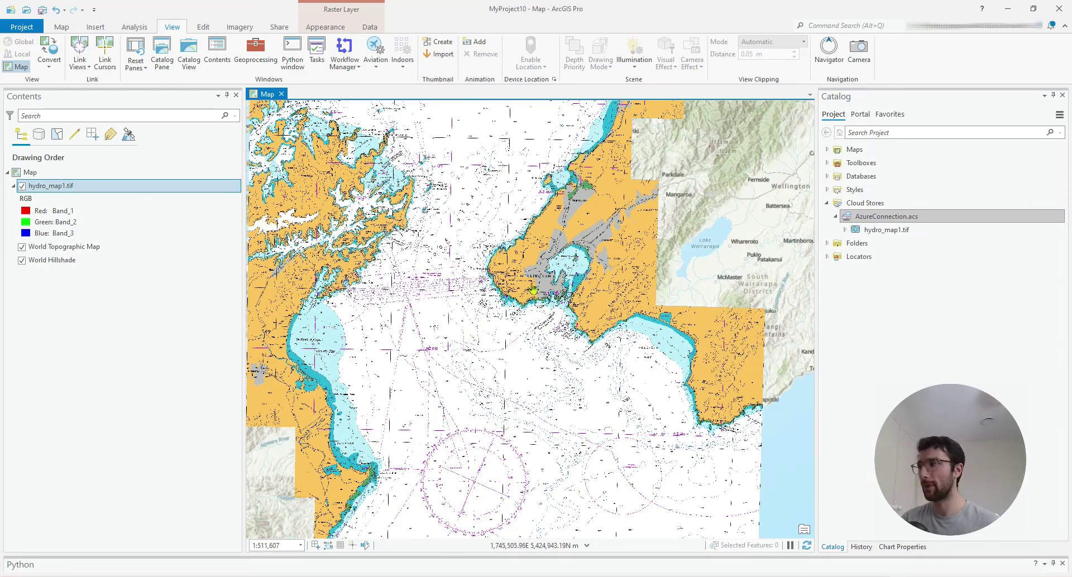
{"action": "scroll", "coordinate": [614, 316], "scroll_direction": "down", "scroll_amount": 3}
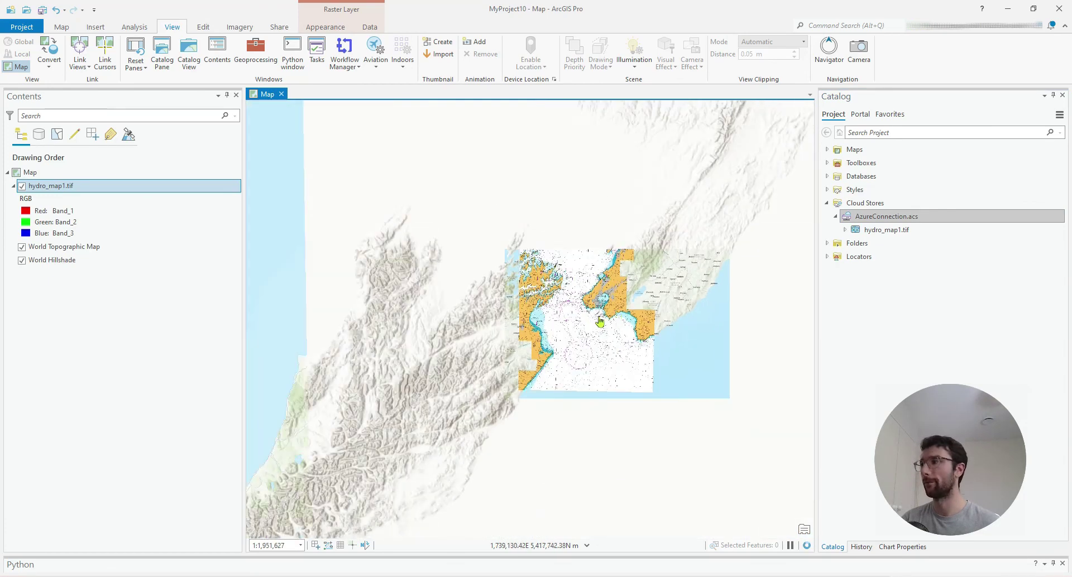
{"action": "scroll", "coordinate": [605, 321], "scroll_direction": "up", "scroll_amount": 2}
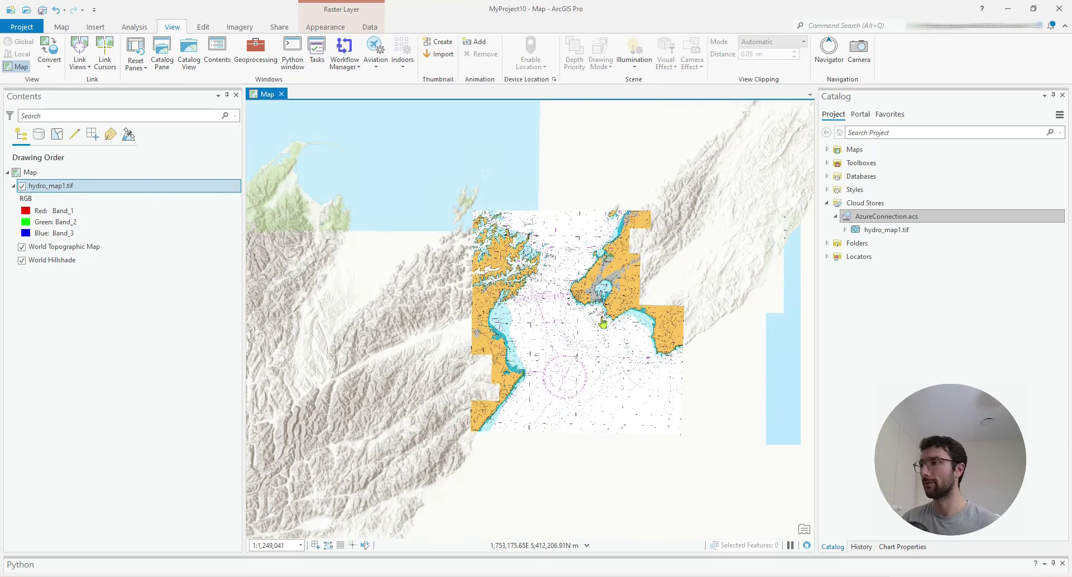